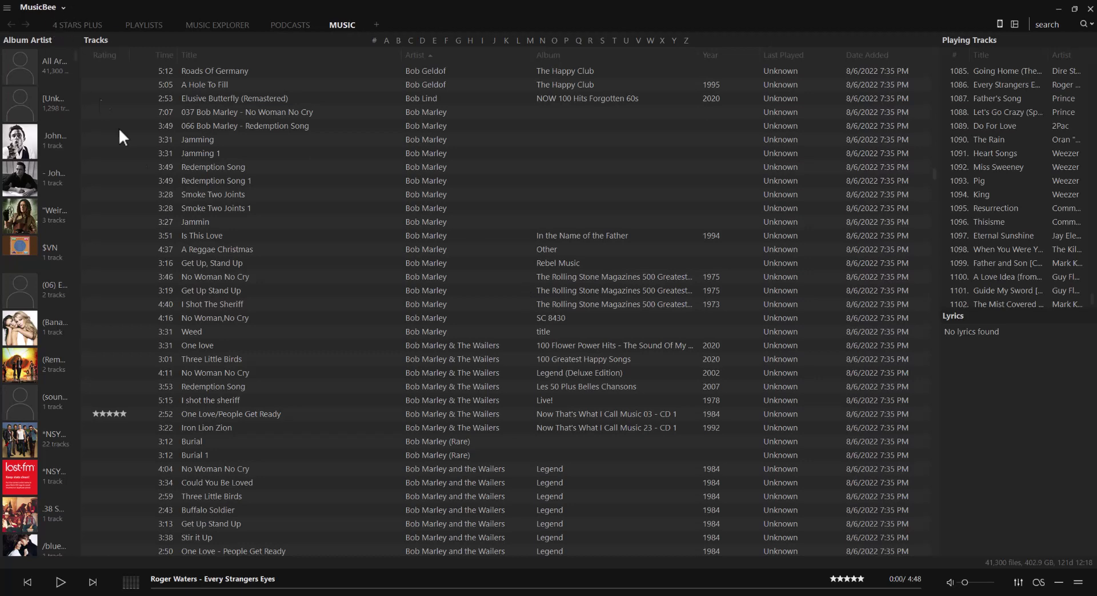
click(59, 6)
mouse_move(54, 67)
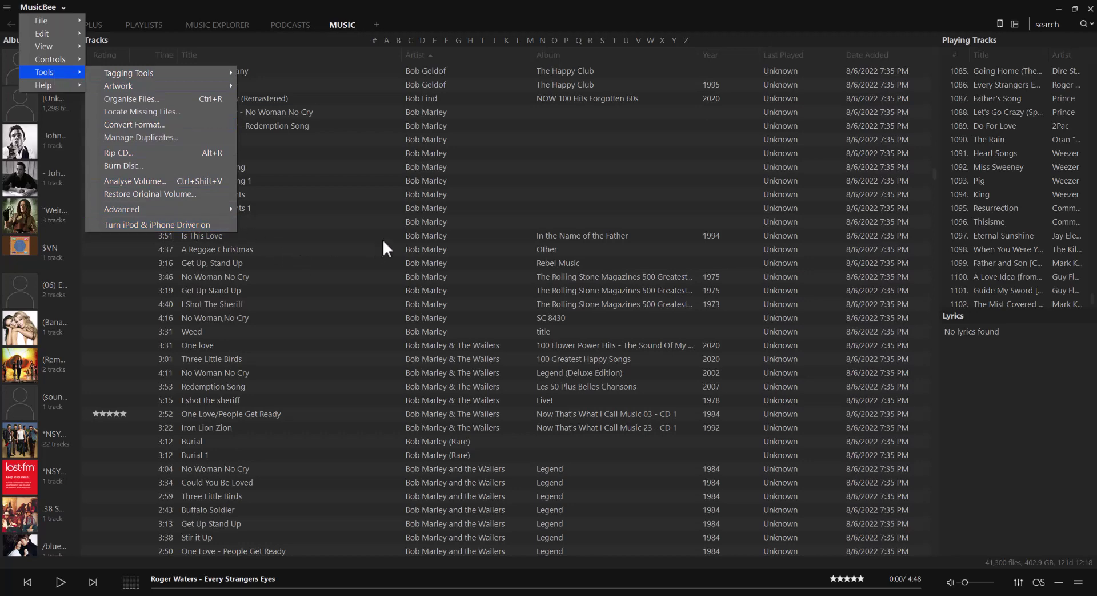
click(379, 210)
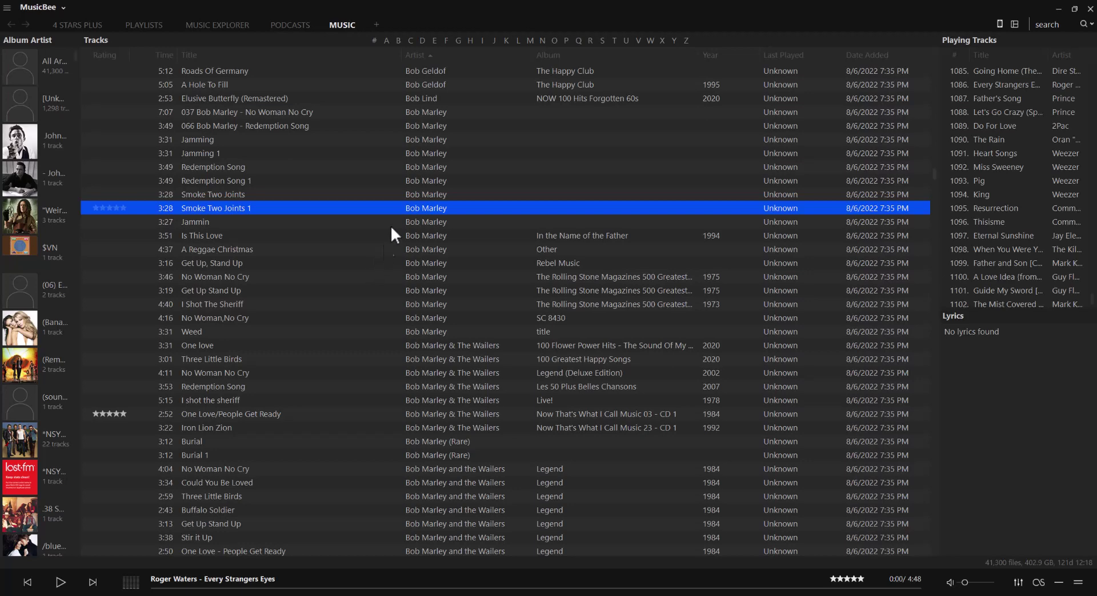
Browse the artist-sorted track list for a run of songs by one artist suitable for a playlist
scroll(433, 163, down, 20)
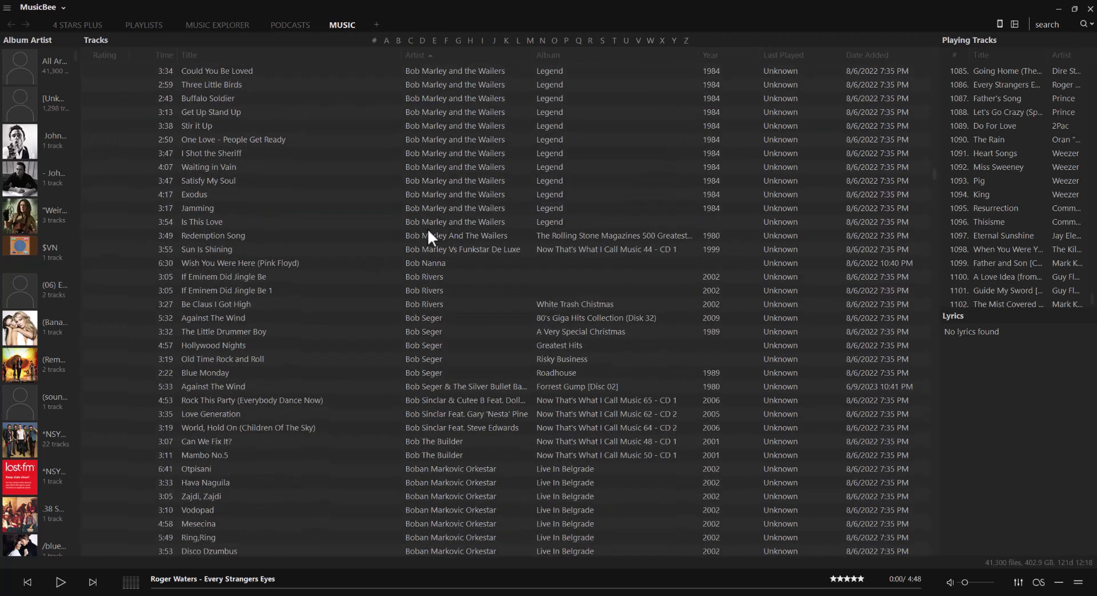
scroll(472, 204, down, 20)
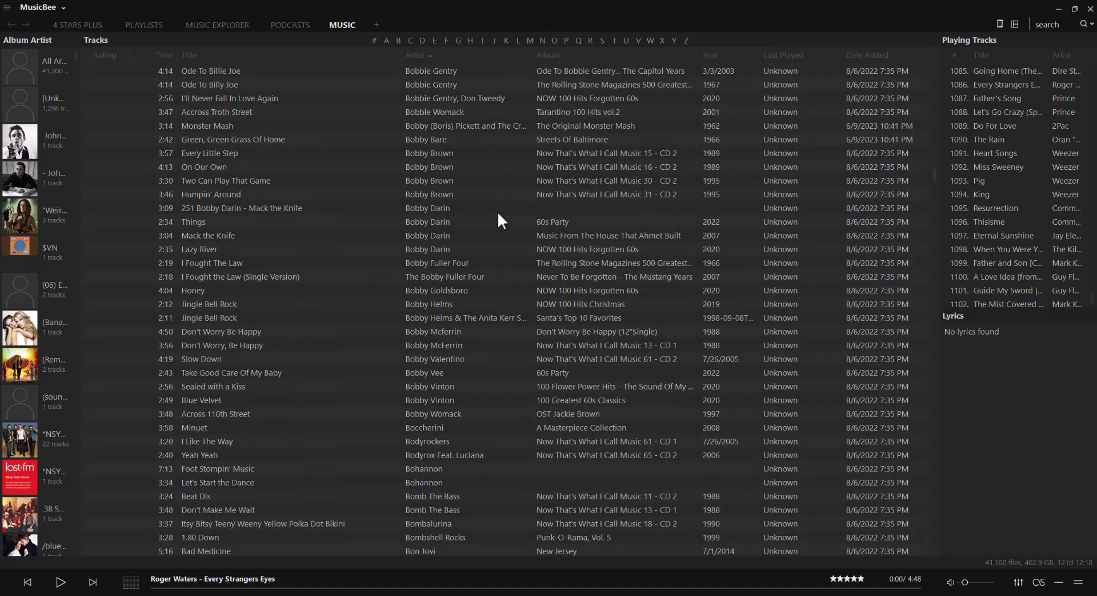
scroll(454, 269, down, 5)
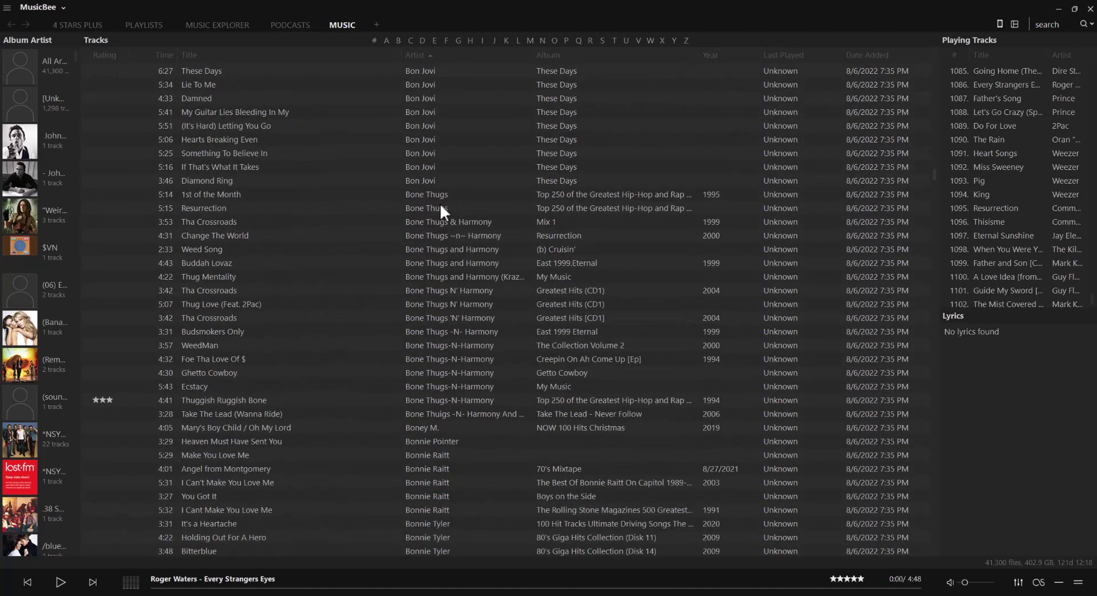
scroll(447, 255, down, 12)
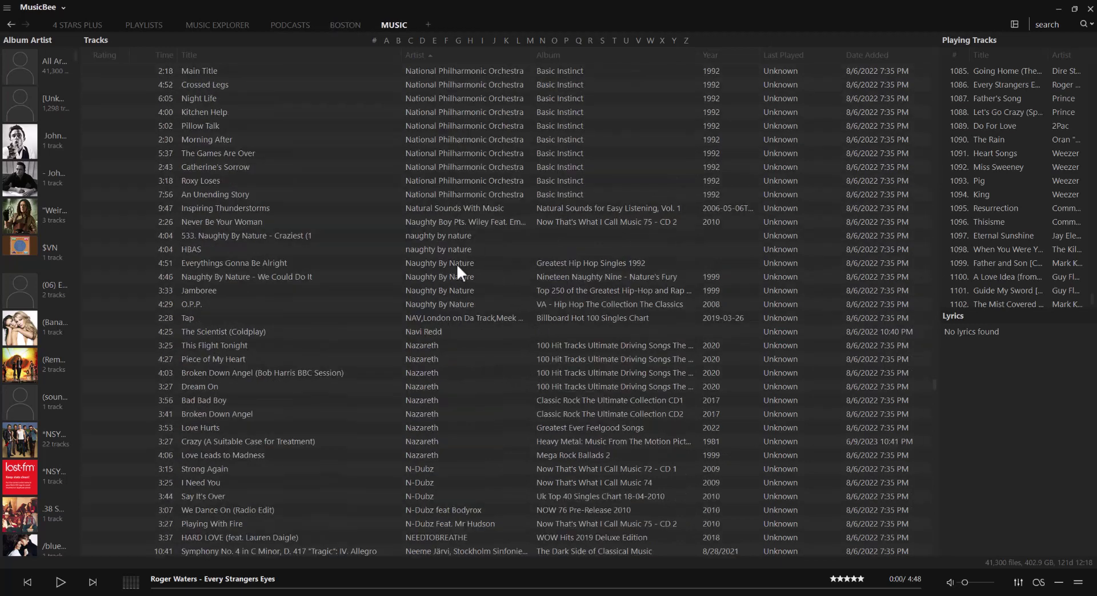
scroll(474, 235, down, 15)
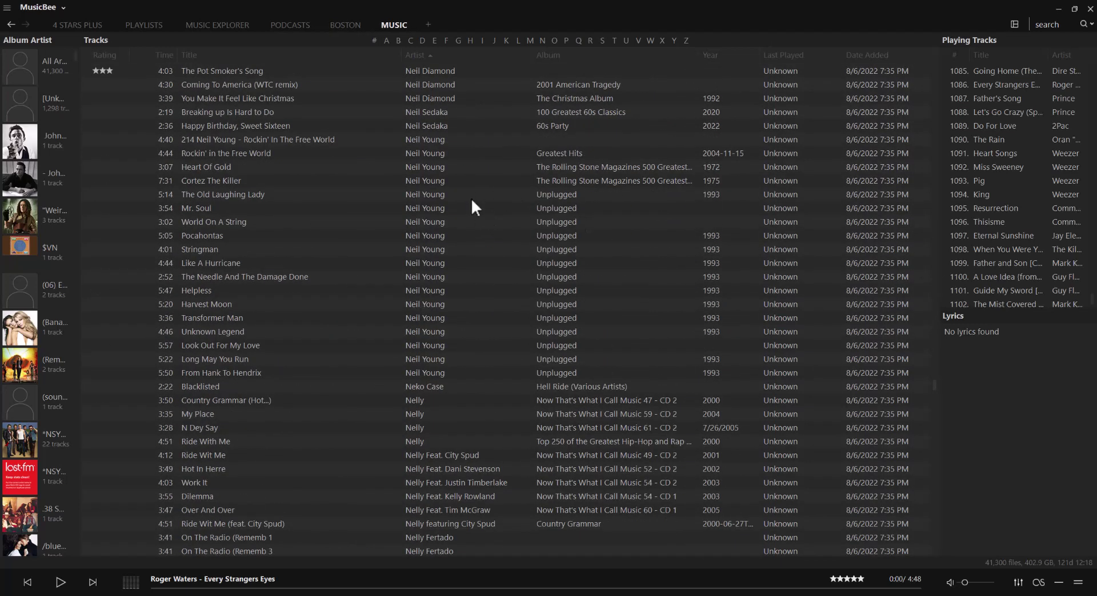
scroll(475, 205, down, 10)
scroll(550, 220, down, 20)
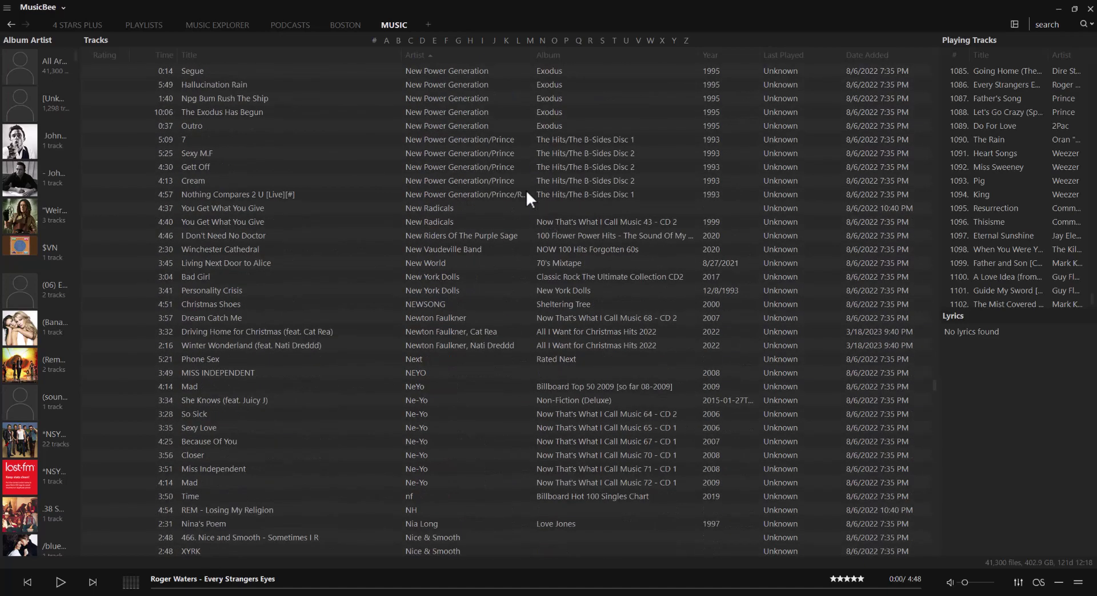
scroll(526, 194, up, 20)
scroll(515, 246, up, 1)
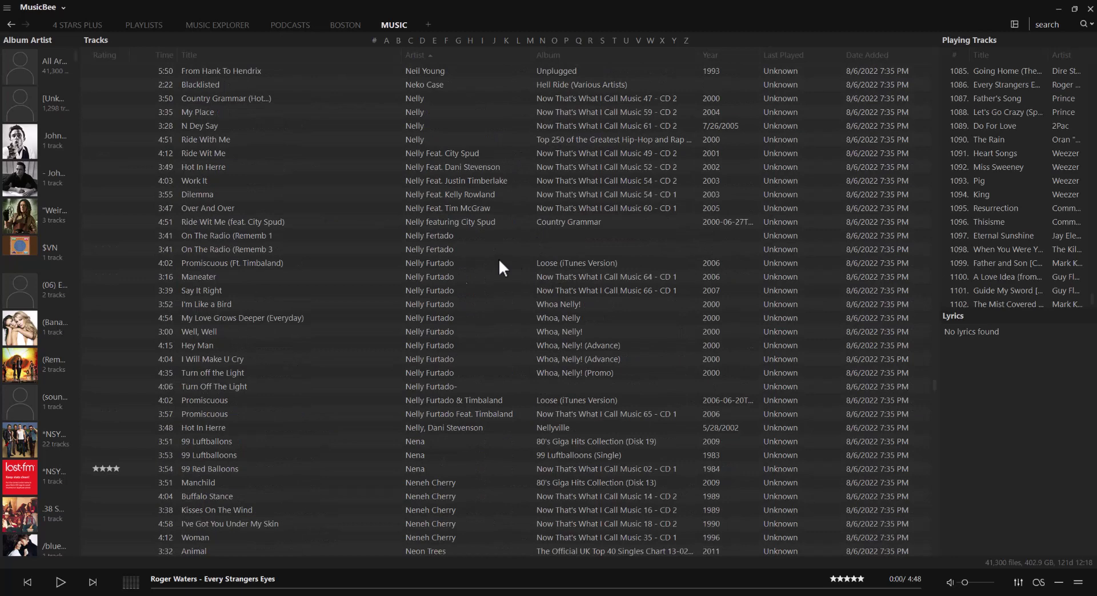
scroll(497, 207, up, 10)
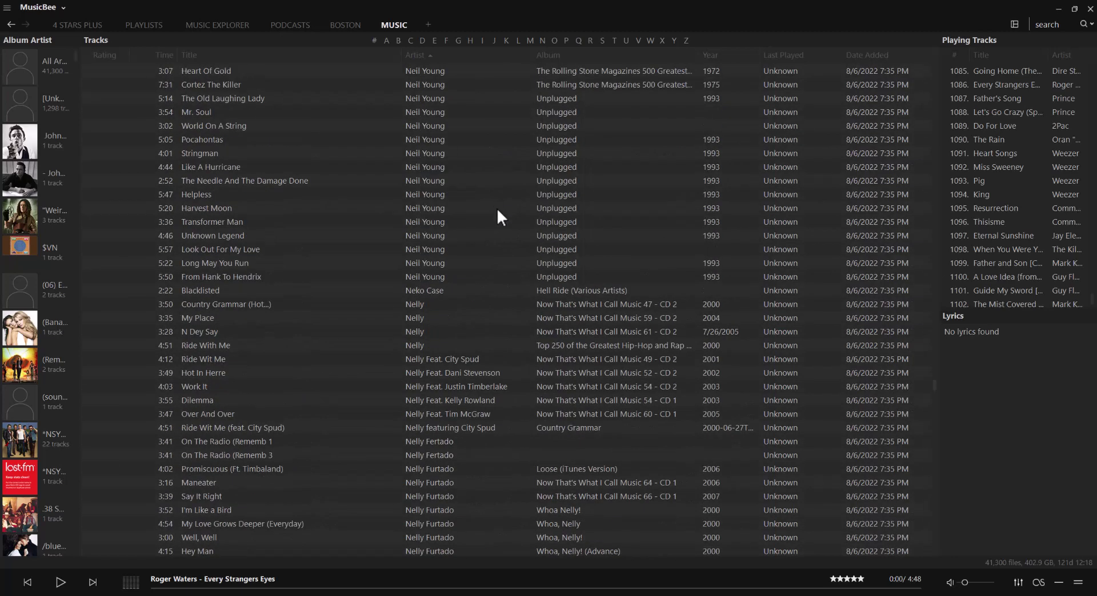
Add all Neil Young tracks, from "214 Neil Young - Rockin' In The Free World" through "From Hank To Hendrix", to a new playlist
click(440, 347)
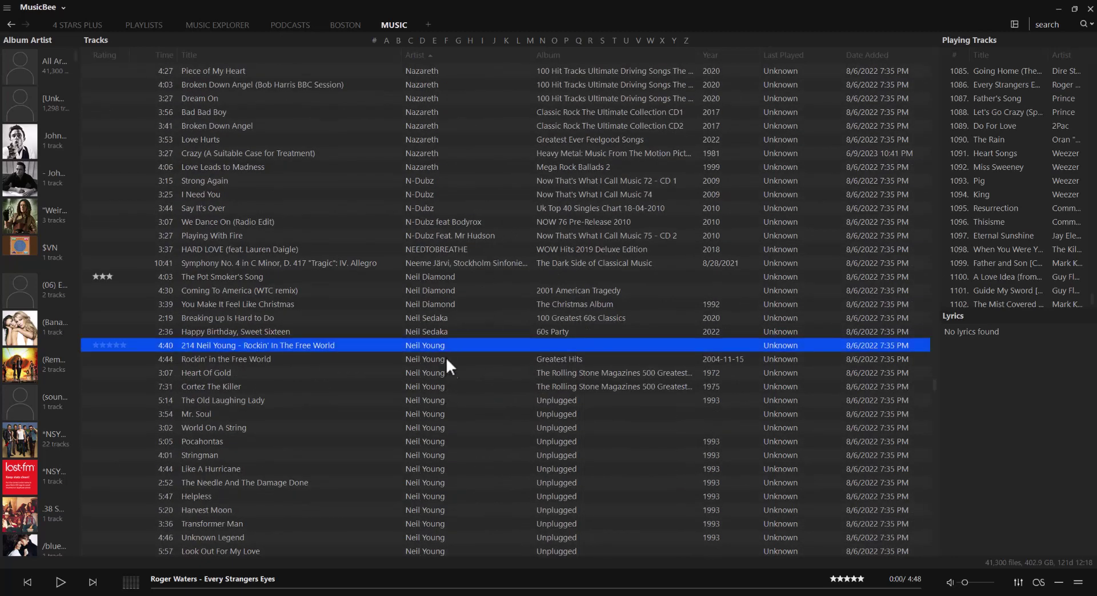
scroll(443, 357, down, 8)
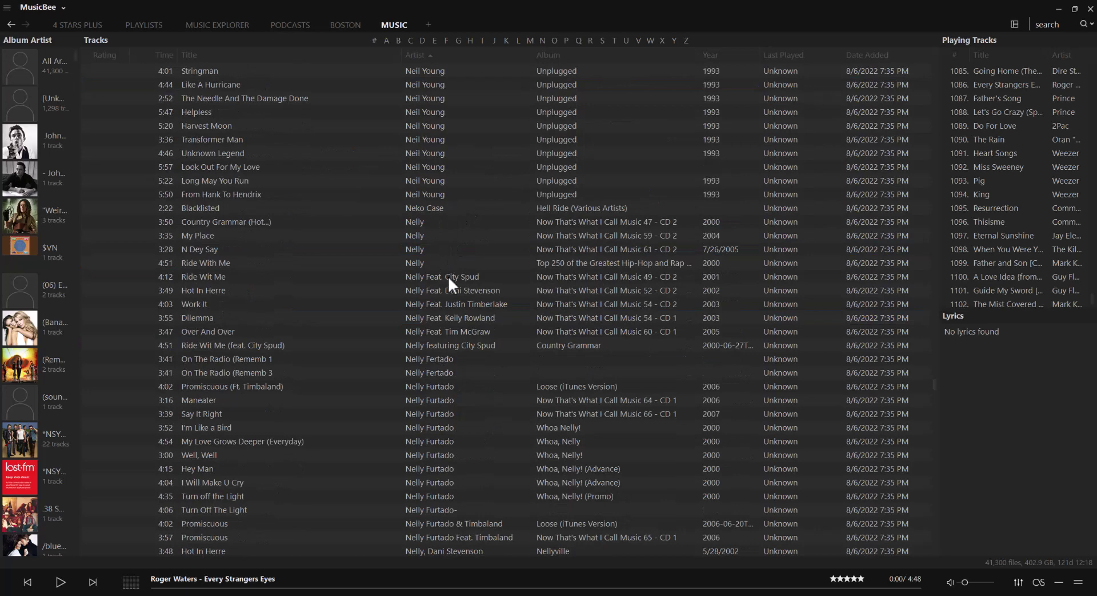
shift+click(459, 194)
scroll(443, 286, up, 5)
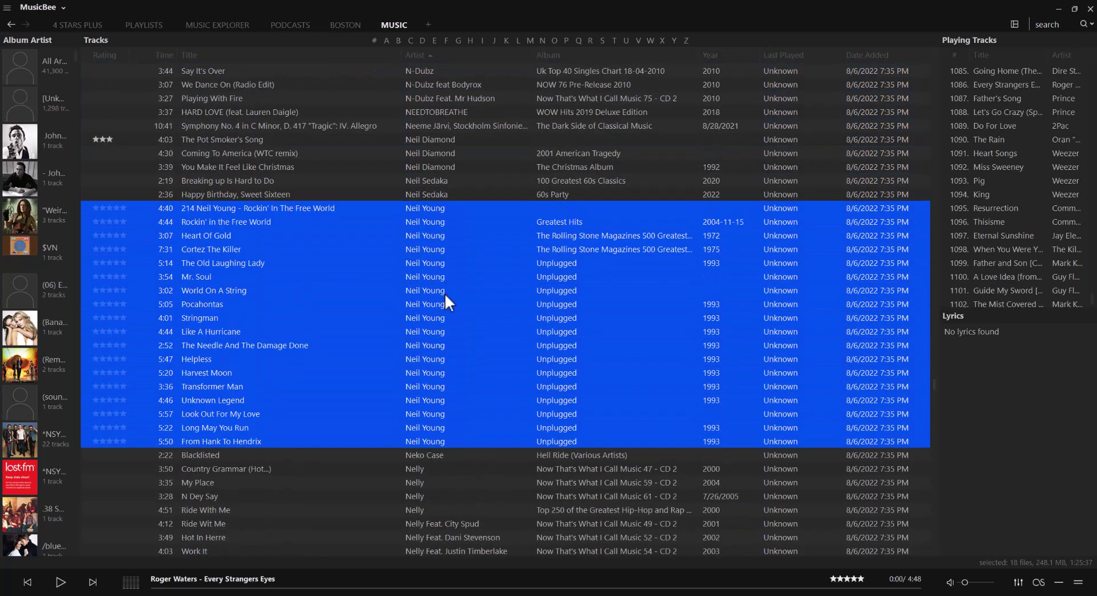
right_click(267, 247)
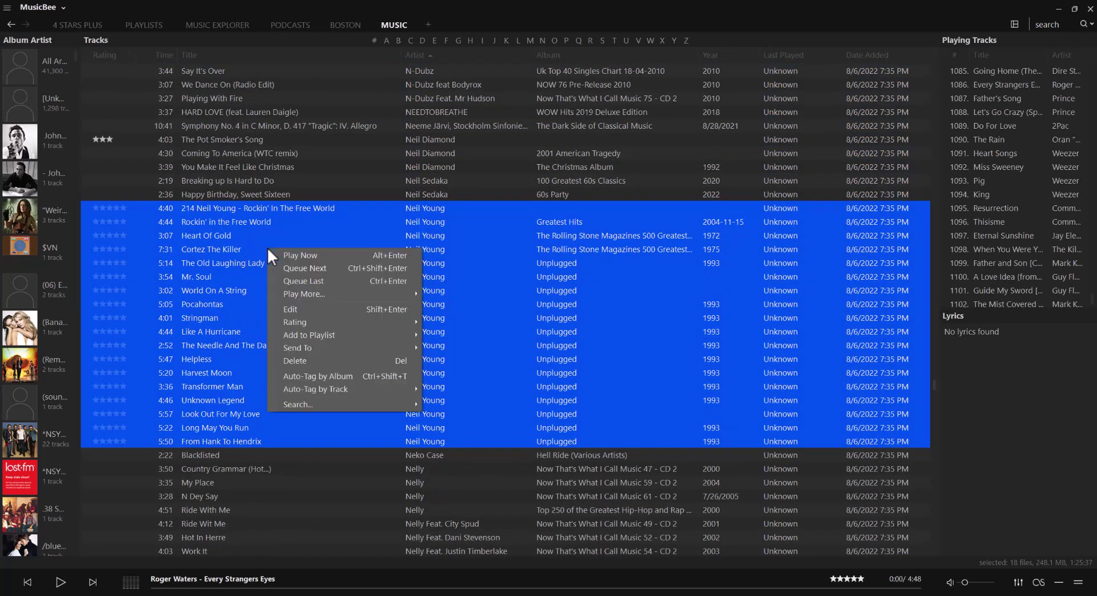
mouse_move(360, 338)
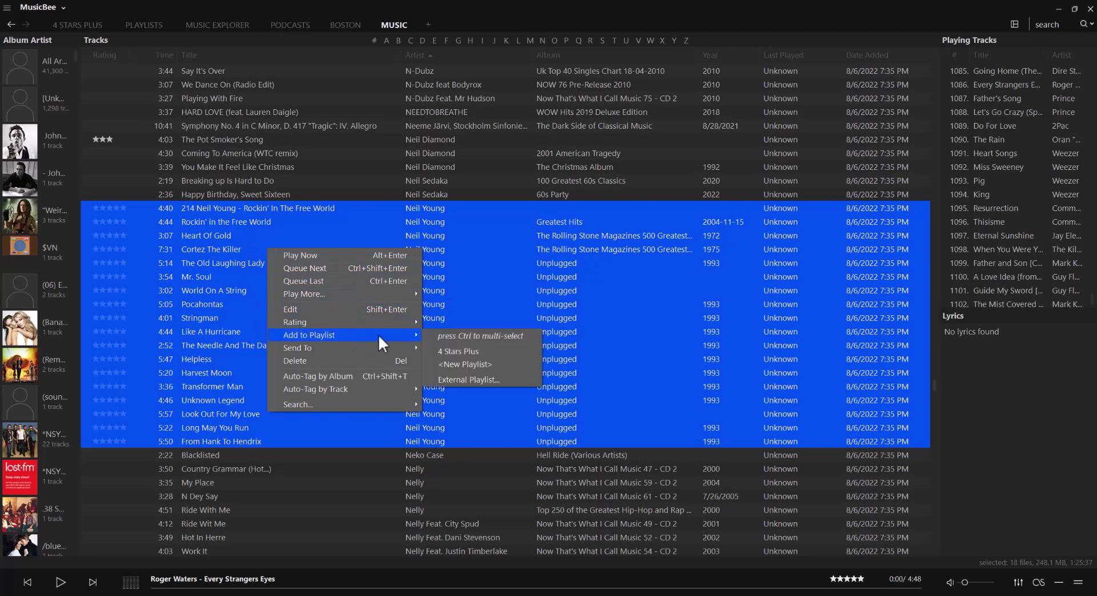
click(475, 365)
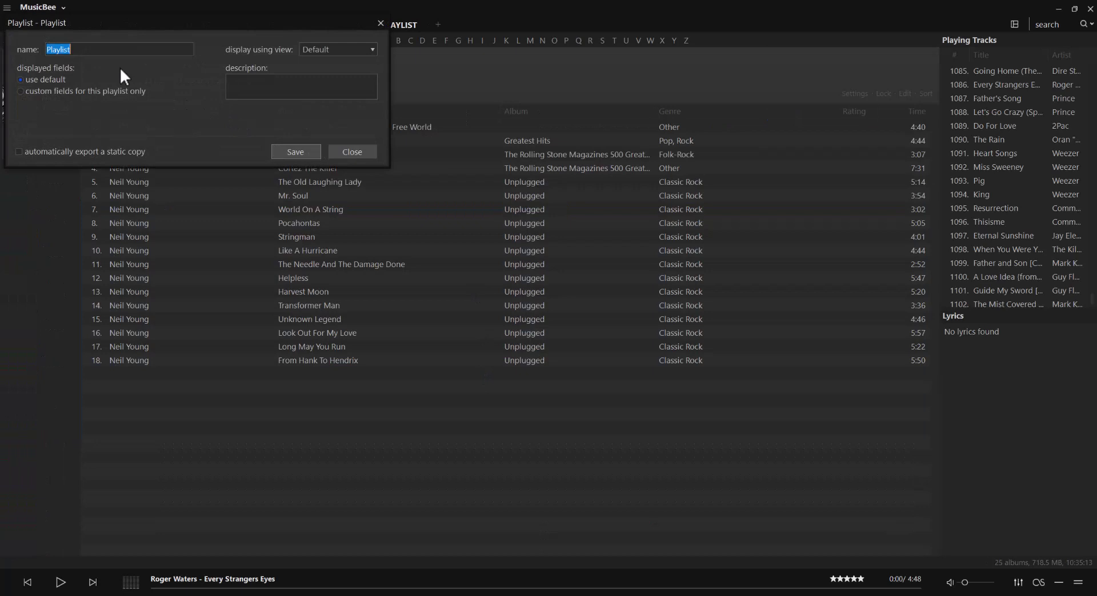
Name the new playlist "Neil Young" and save its settings
text(New)
key(BackSpace)
text(il Young)
click(297, 153)
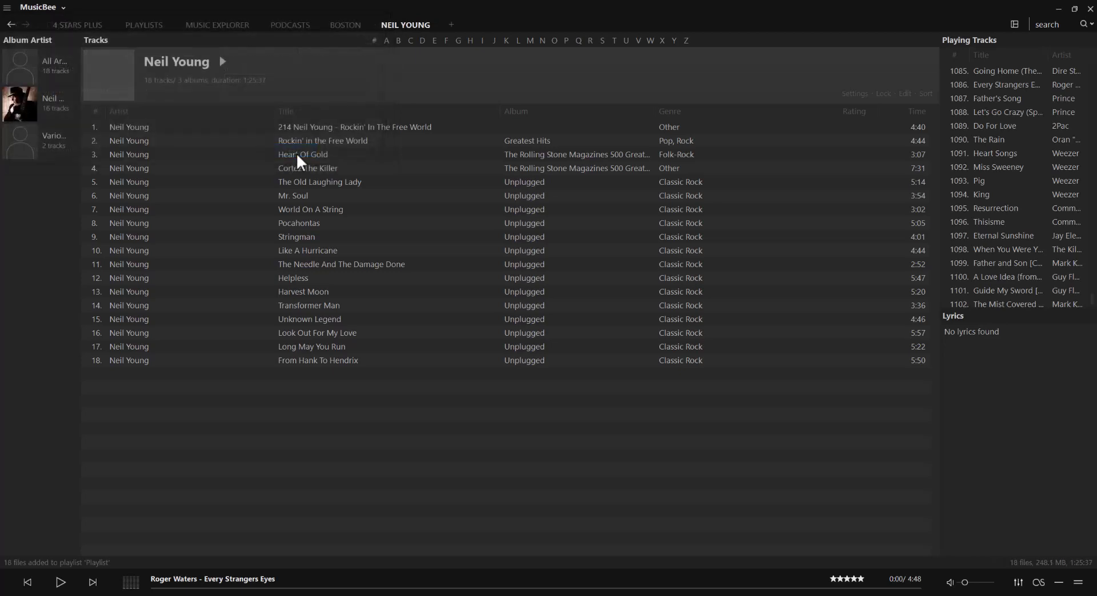
Export the Neil Young playlist to the Desktop folder as Neil Young.m3u
click(149, 25)
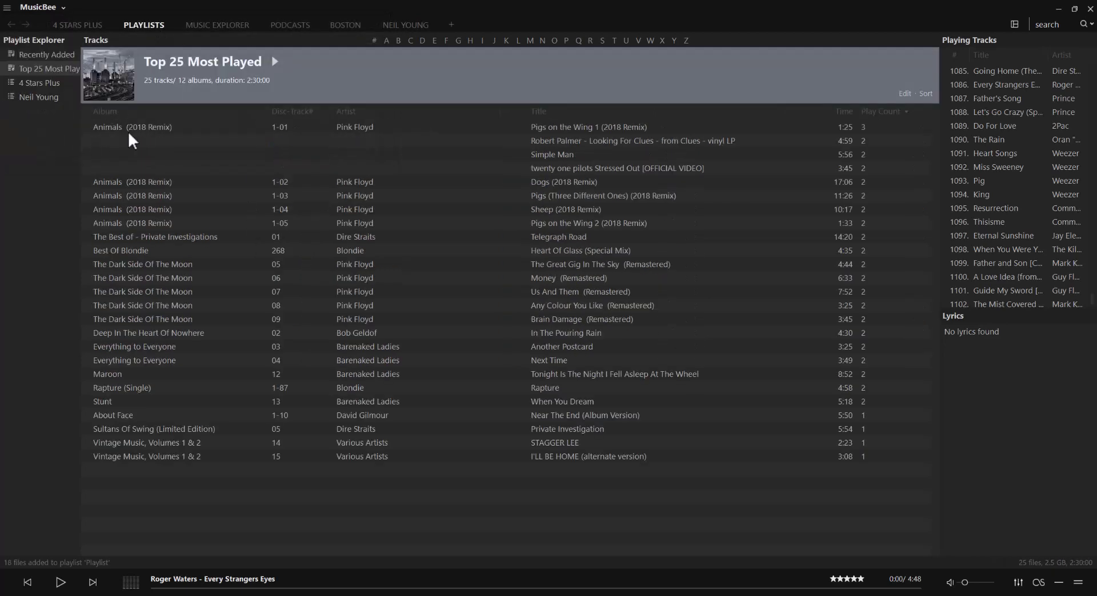
click(37, 100)
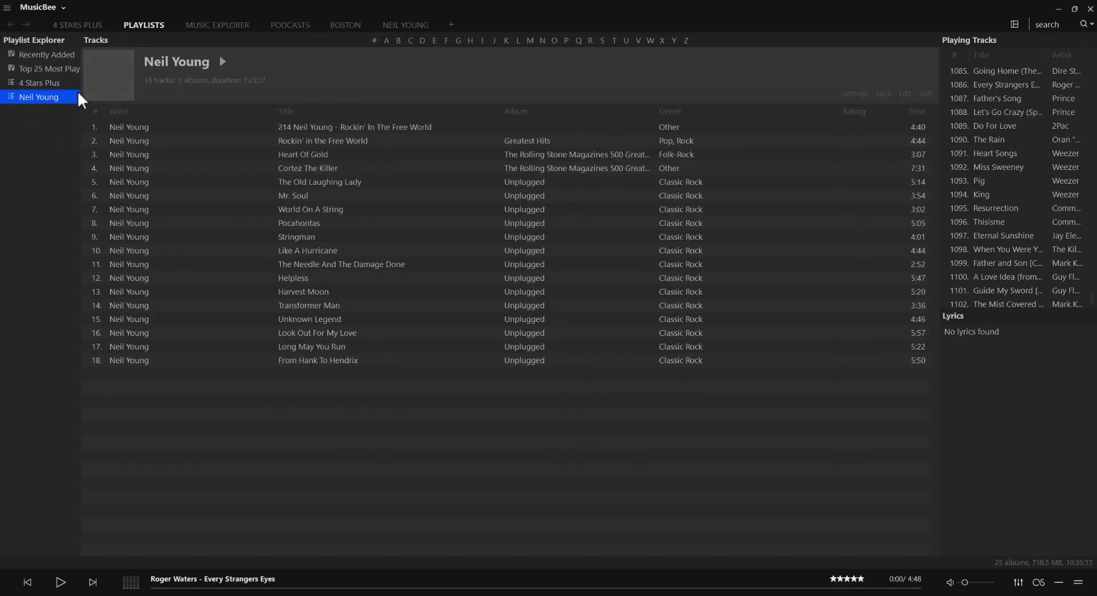
right_click(60, 98)
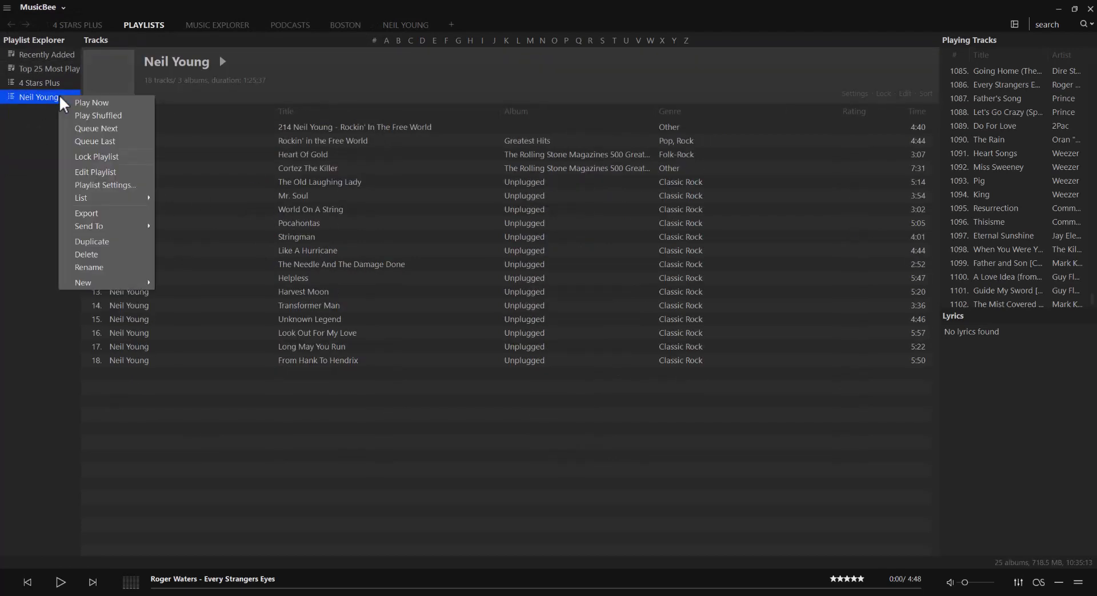
click(102, 209)
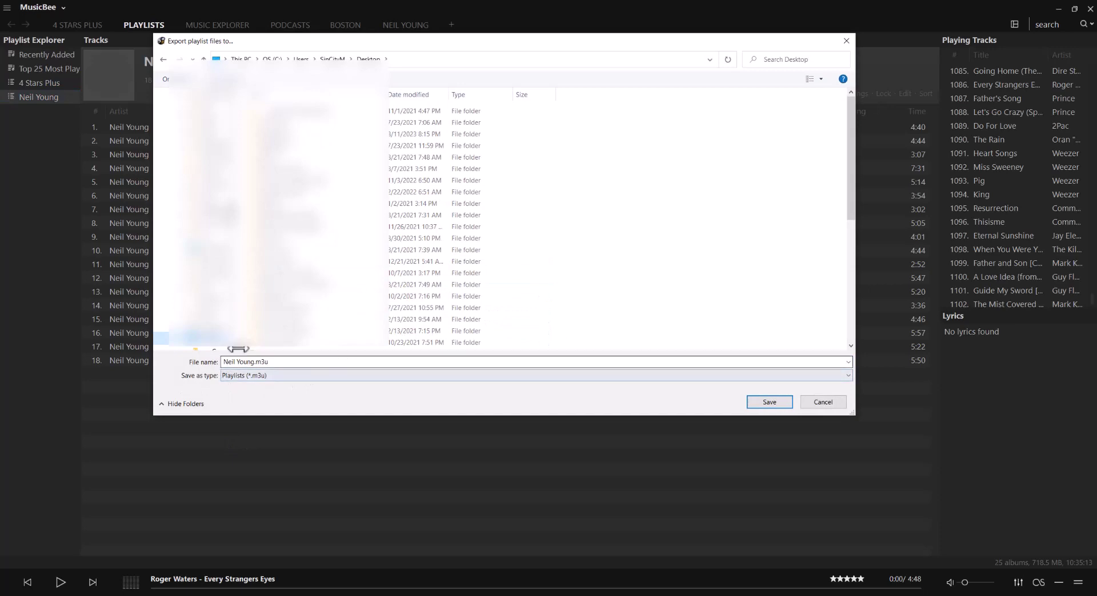
click(777, 404)
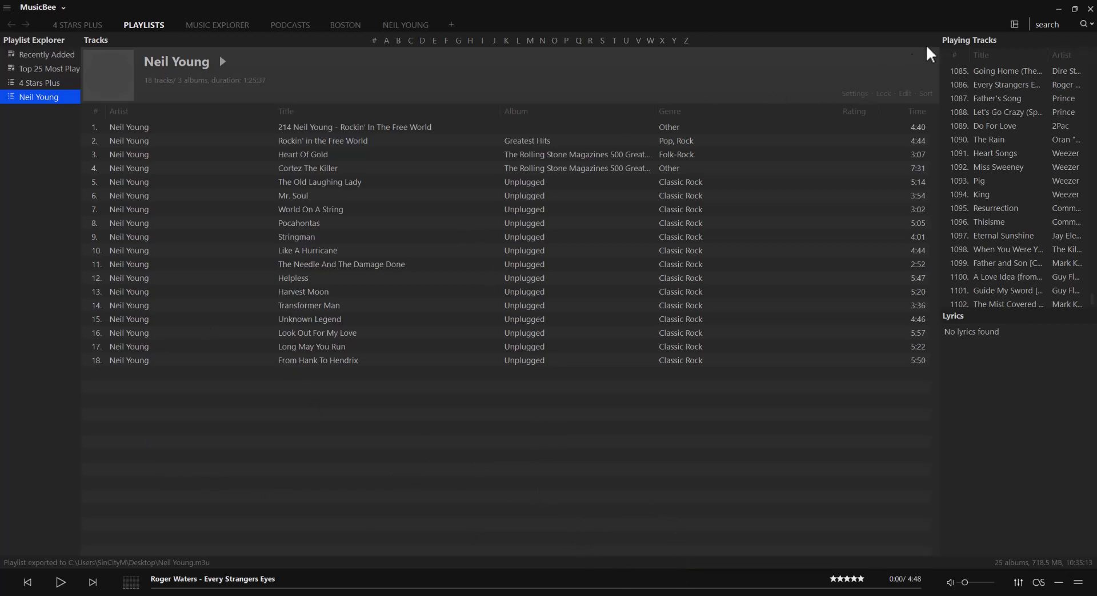
Minimize the music player and launch iTunes from the installed programs
click(1060, 8)
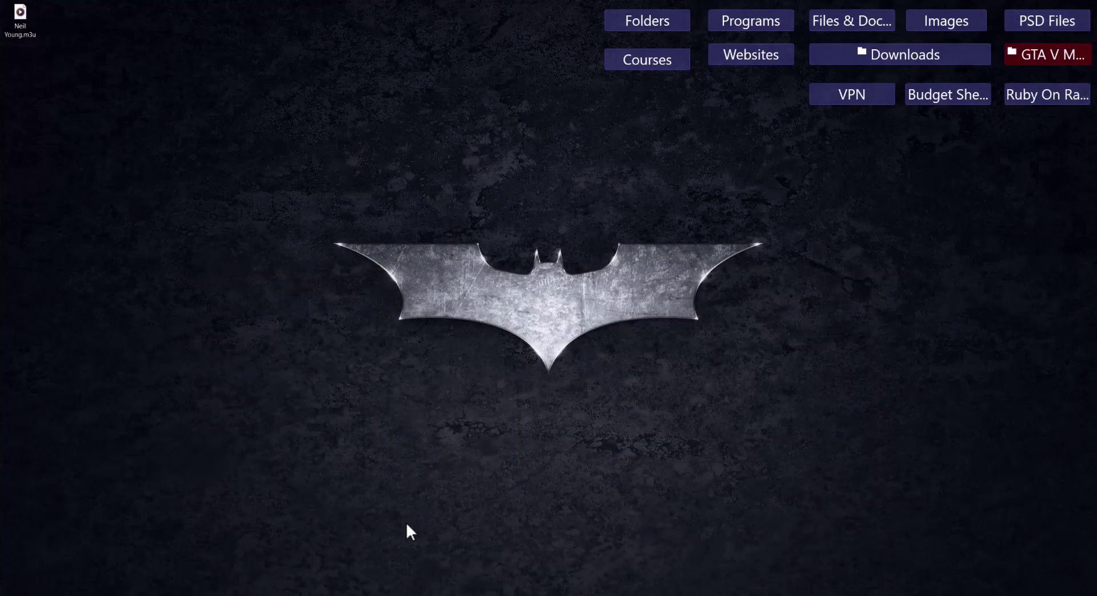
click(17, 595)
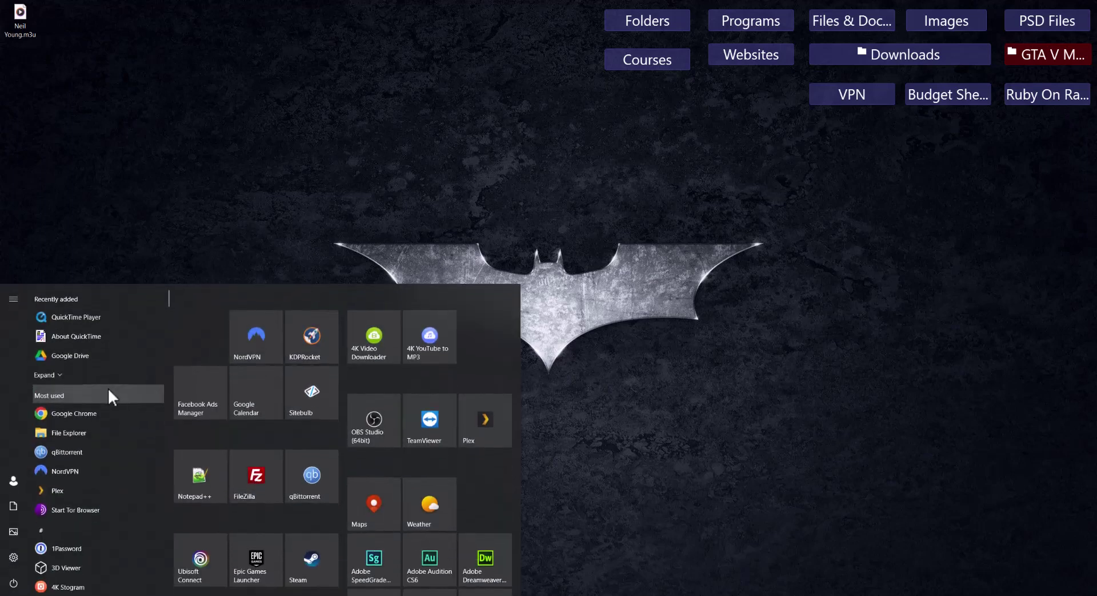
scroll(108, 387, down, 3)
scroll(101, 409, down, 20)
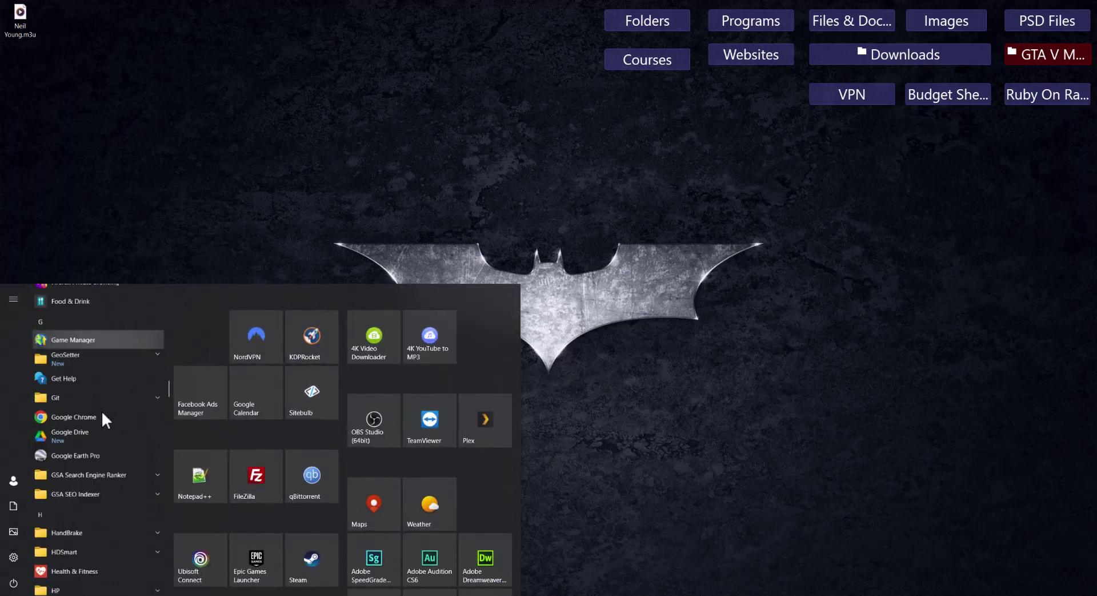
scroll(102, 410, down, 3)
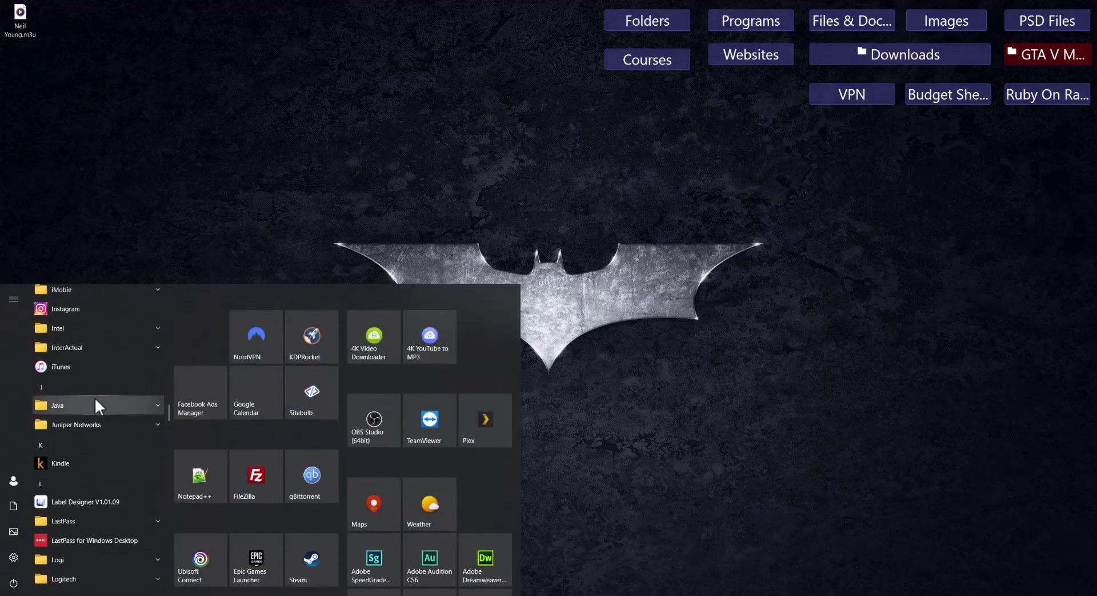
click(82, 364)
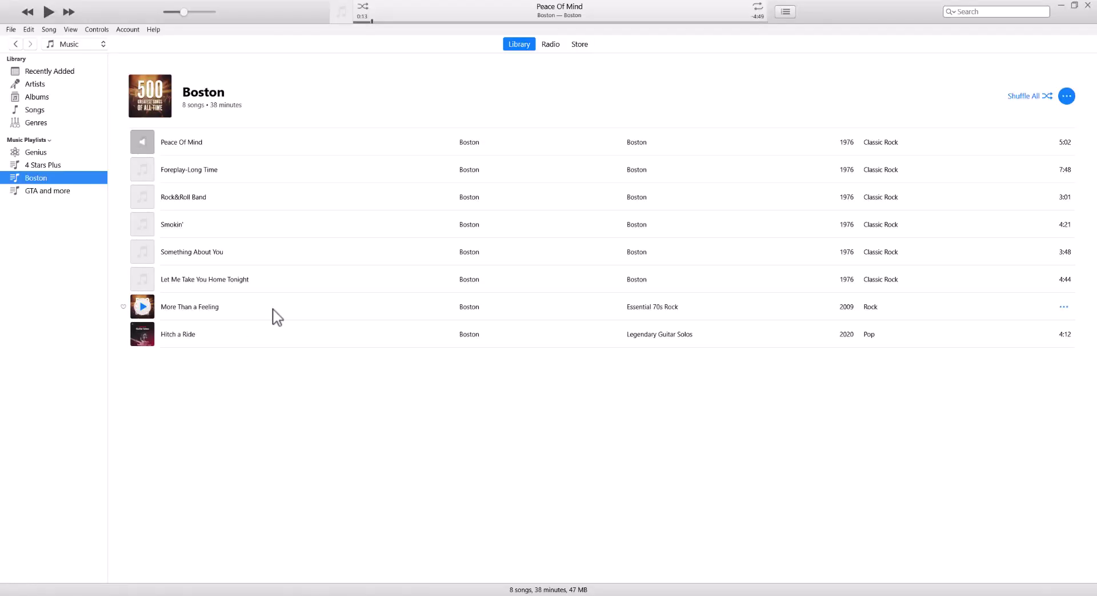
Import the playlist file Neil Young.m3u from the desktop into the library and start playing the imported playlist
click(51, 164)
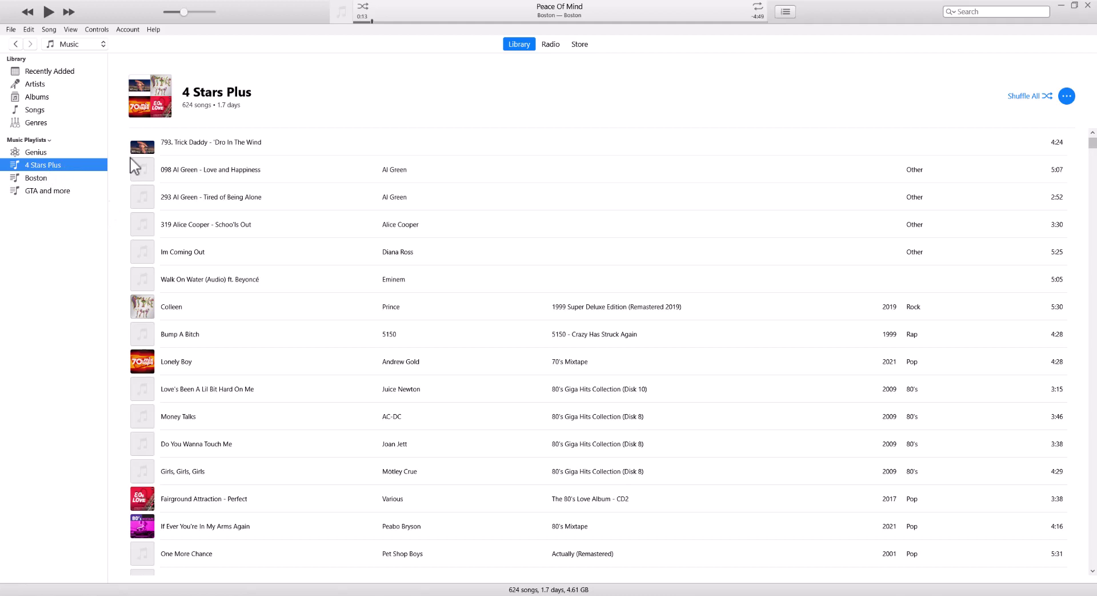
click(11, 29)
key(Right)
key(Right)
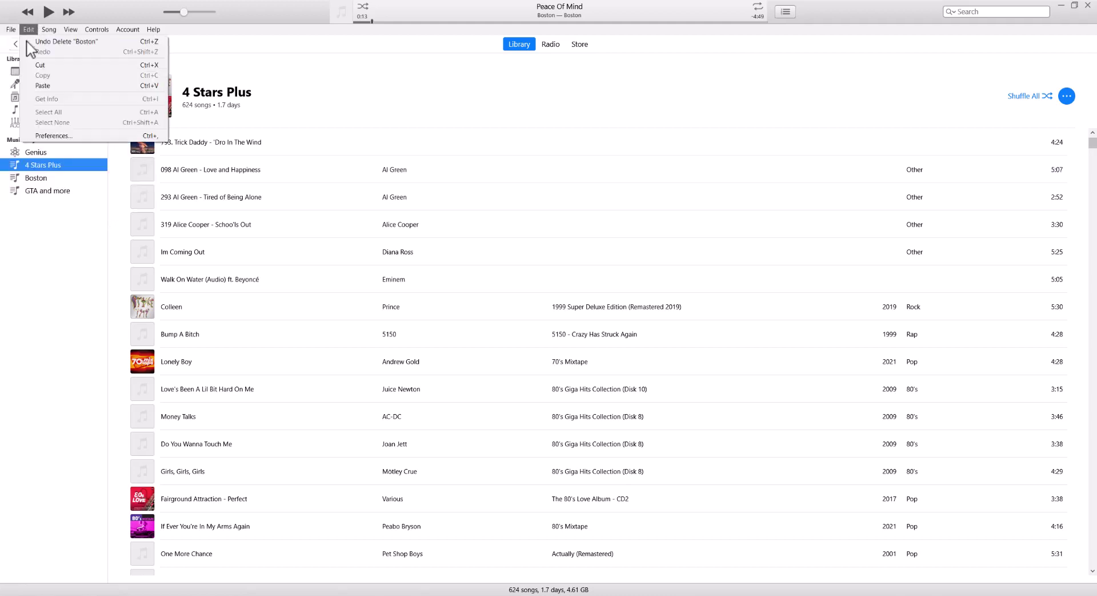
click(11, 29)
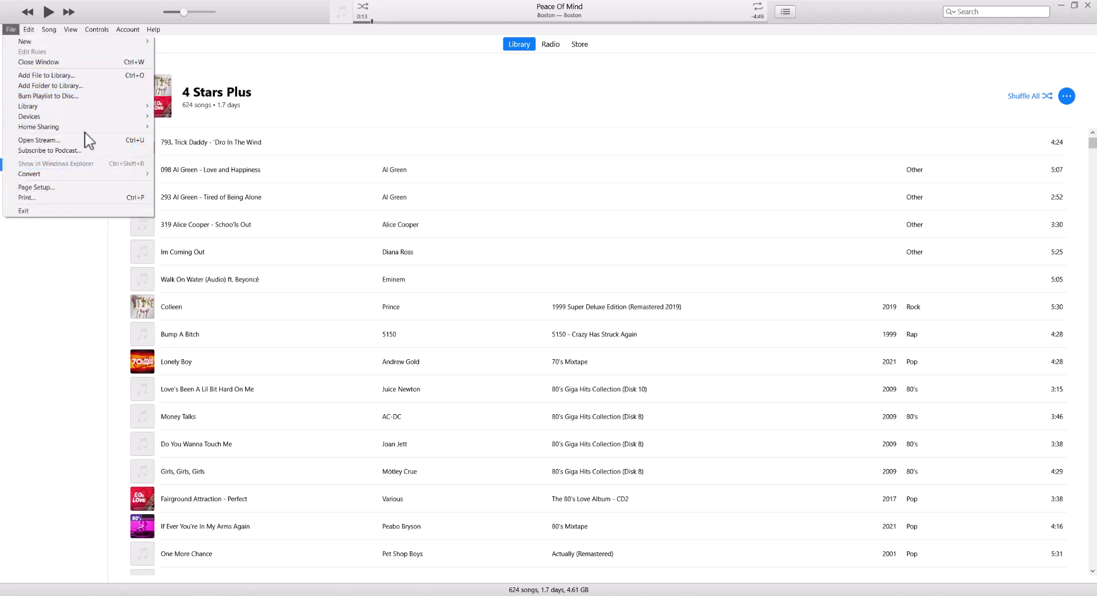
mouse_move(131, 106)
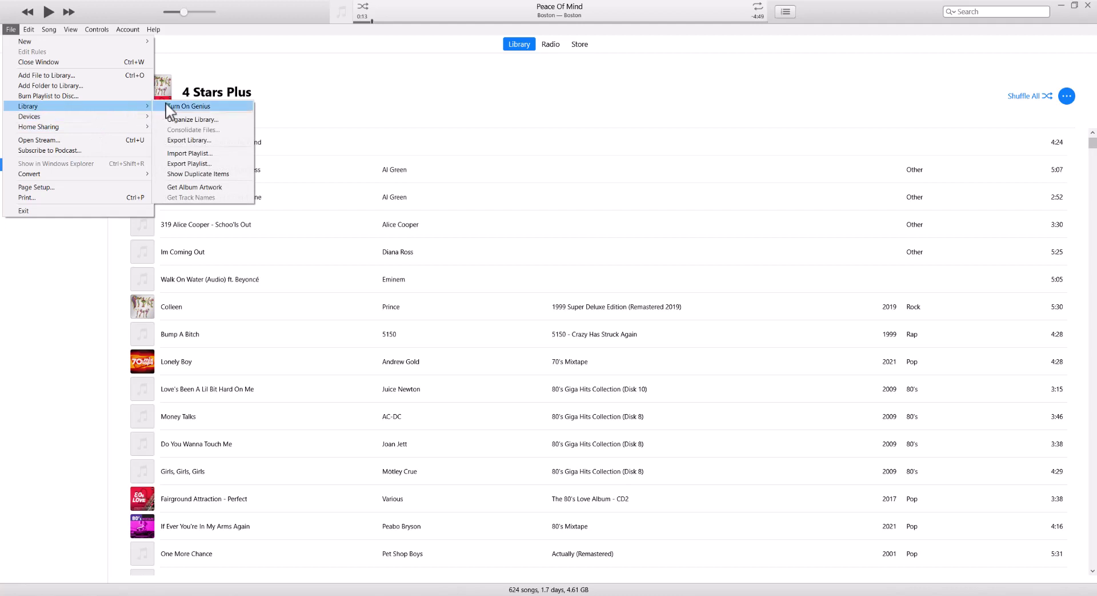
click(211, 154)
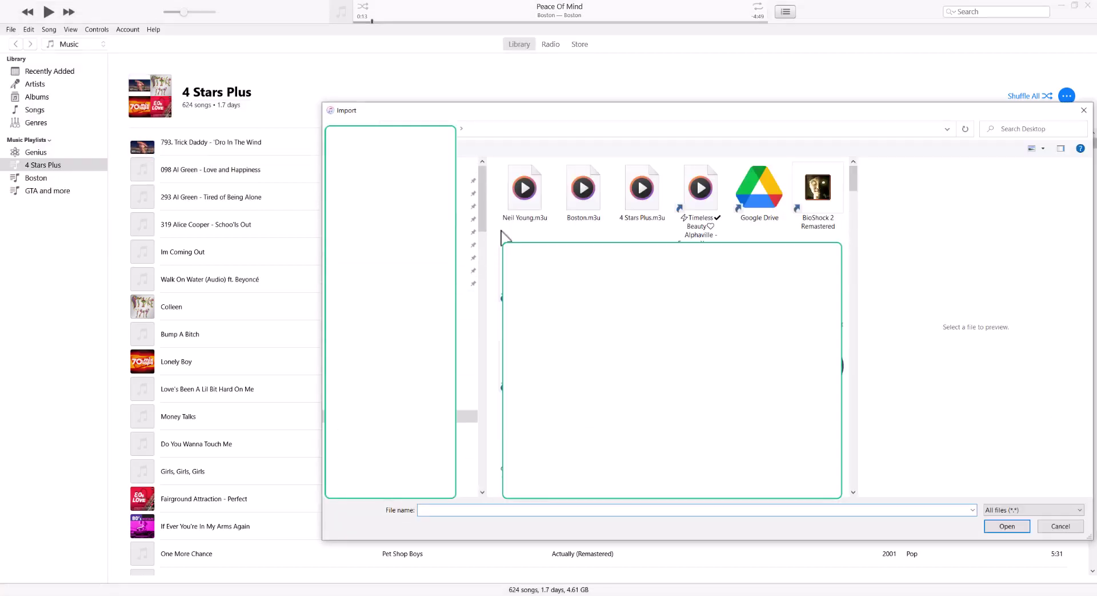
click(524, 206)
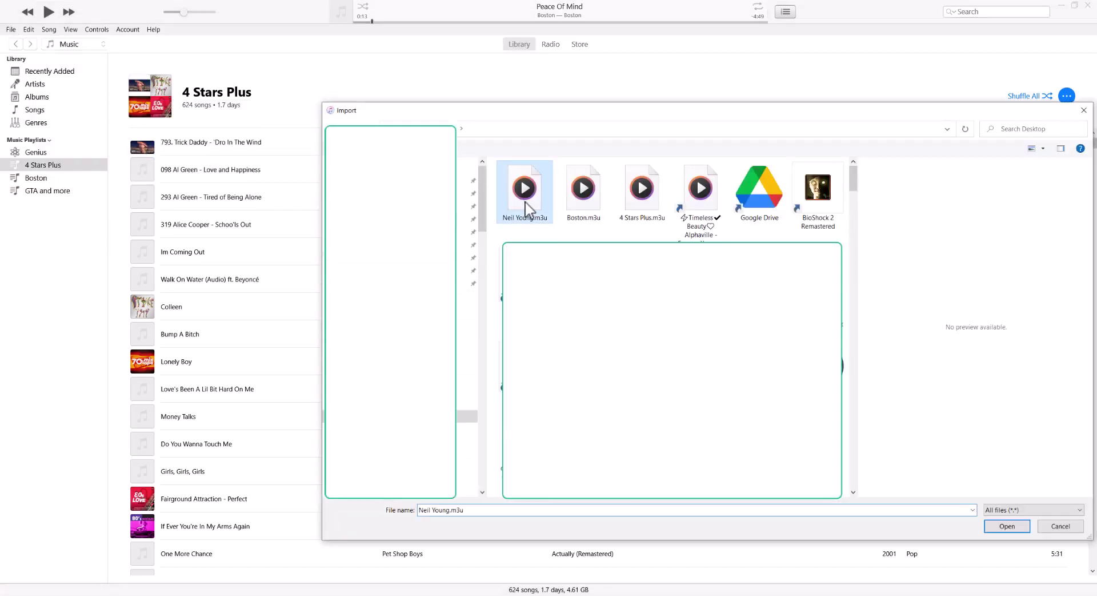
click(1015, 526)
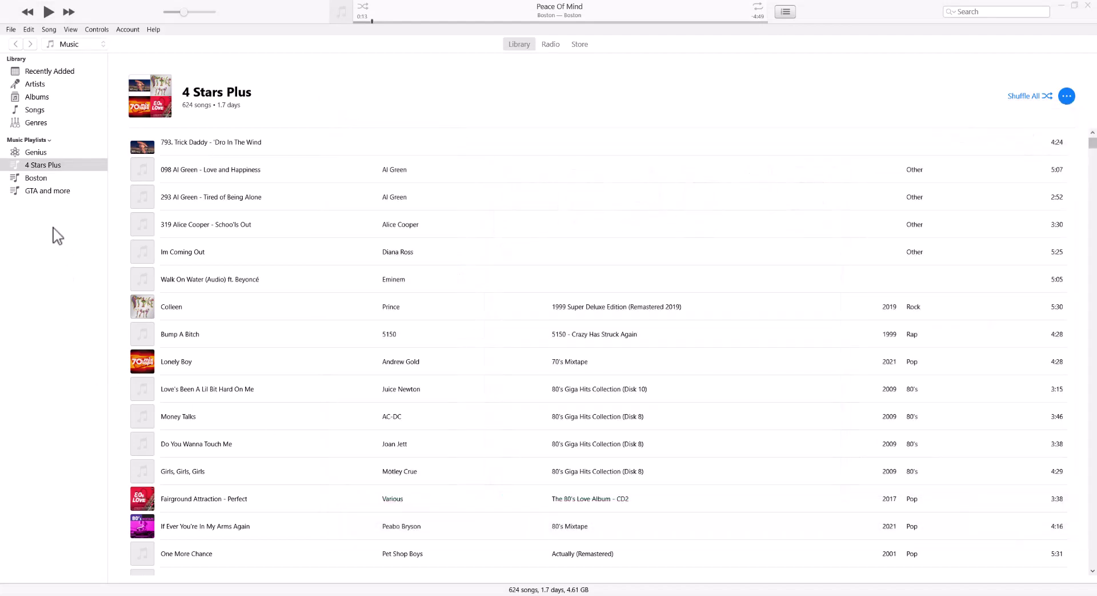
double_click(57, 204)
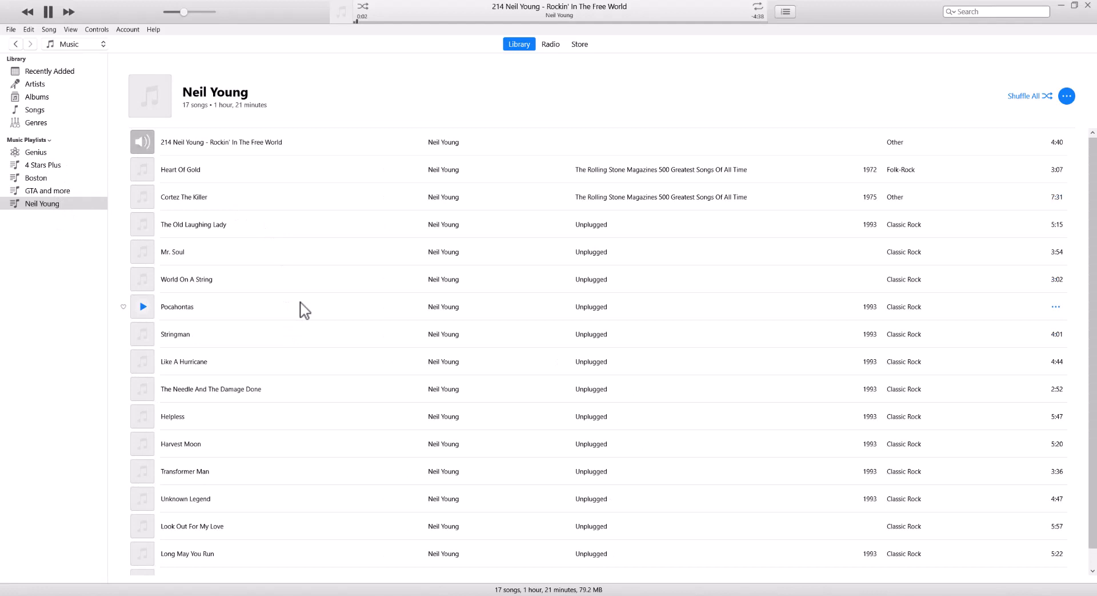
Look through the imported Neil Young playlist and pause its playback
scroll(301, 312, down, 1)
scroll(464, 358, up, 1)
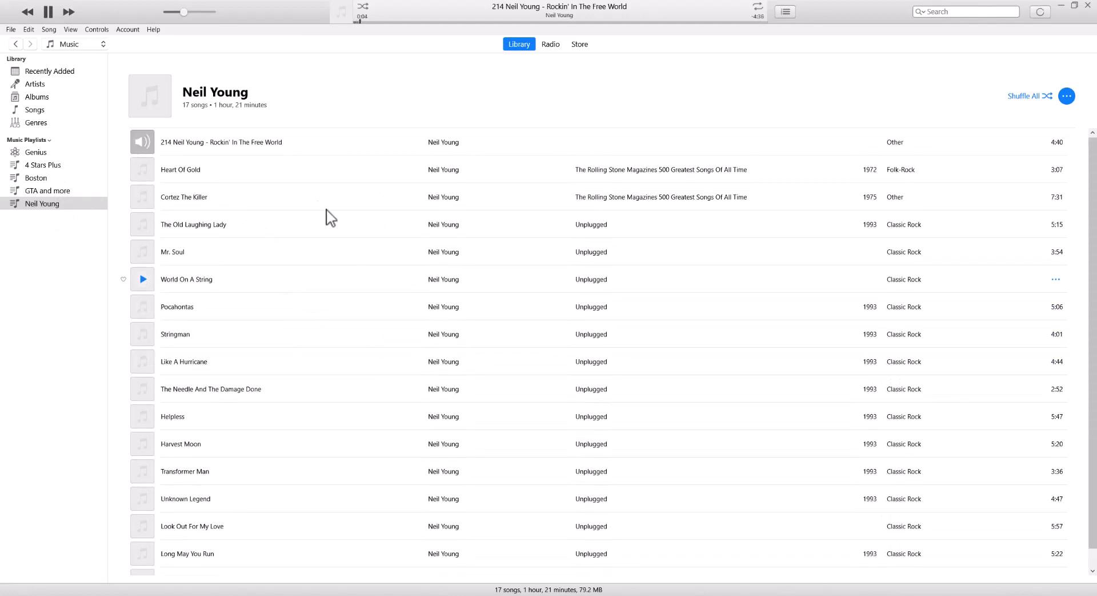
click(48, 12)
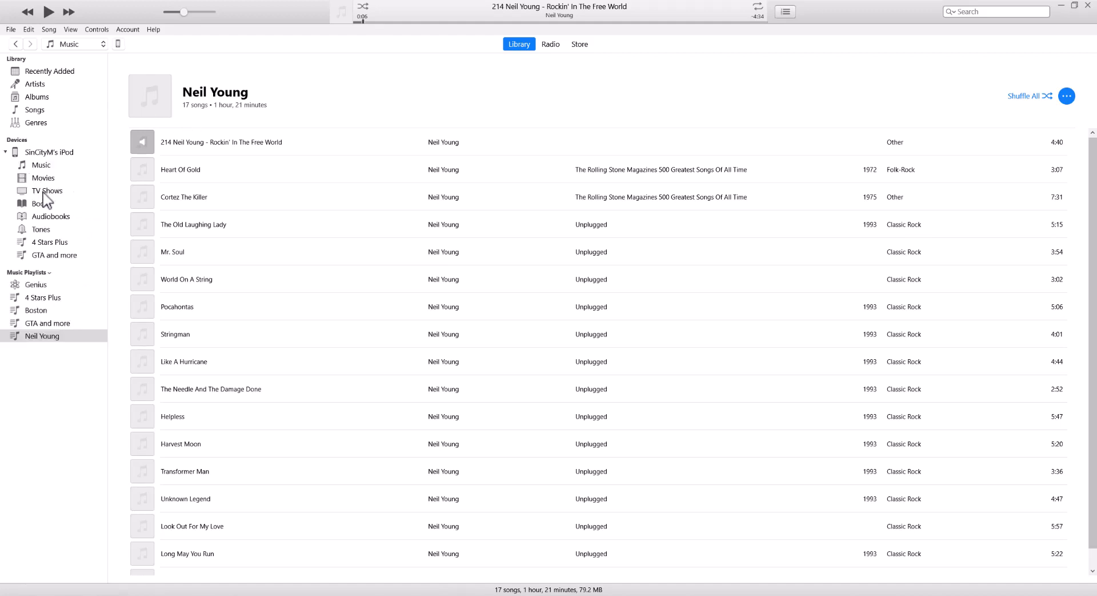
Add the 4 Stars Plus and Neil Young playlists to the connected iPod's music sync selection, apply the changes and sync the device
click(41, 165)
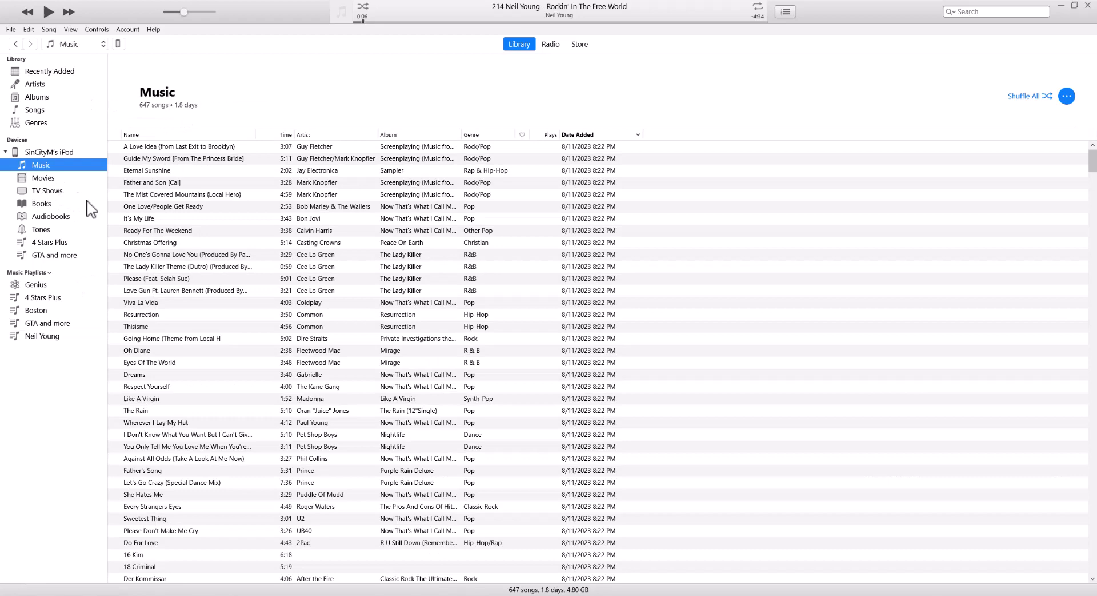
click(119, 44)
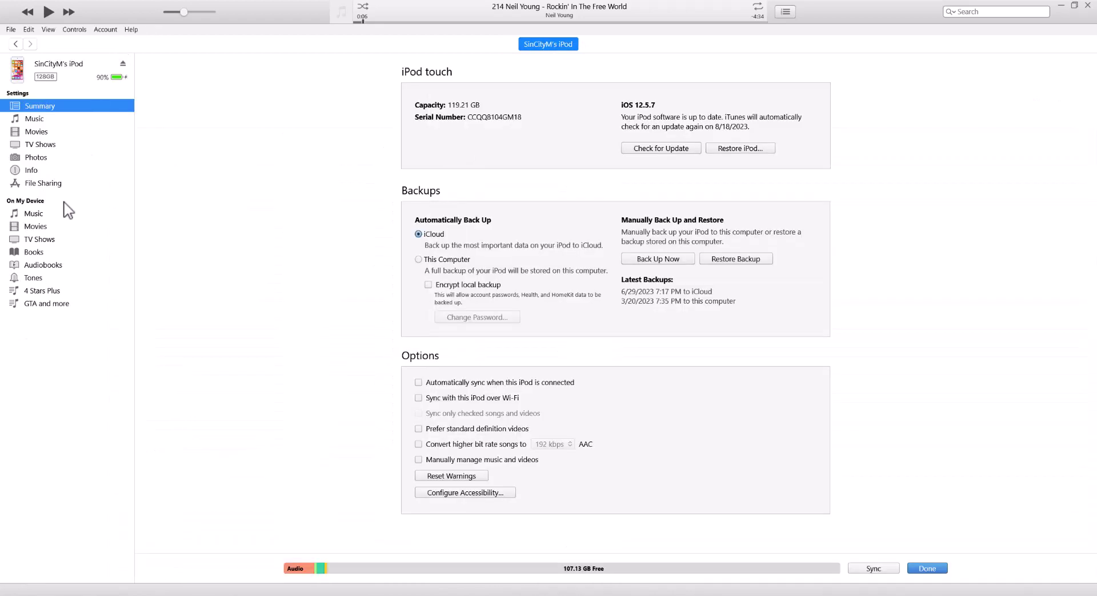
click(35, 120)
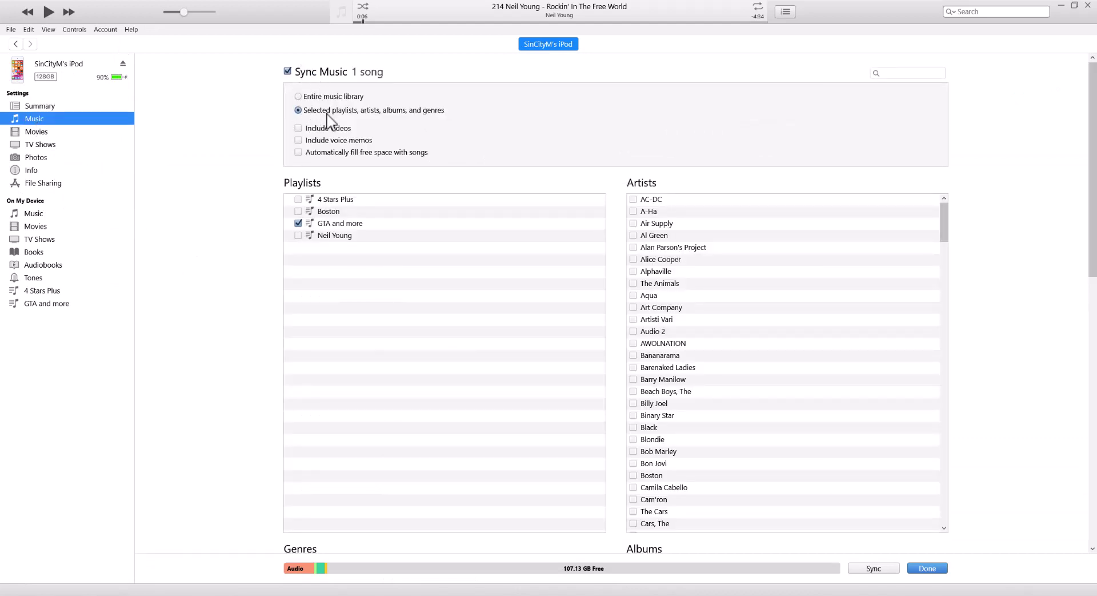
click(298, 199)
click(298, 235)
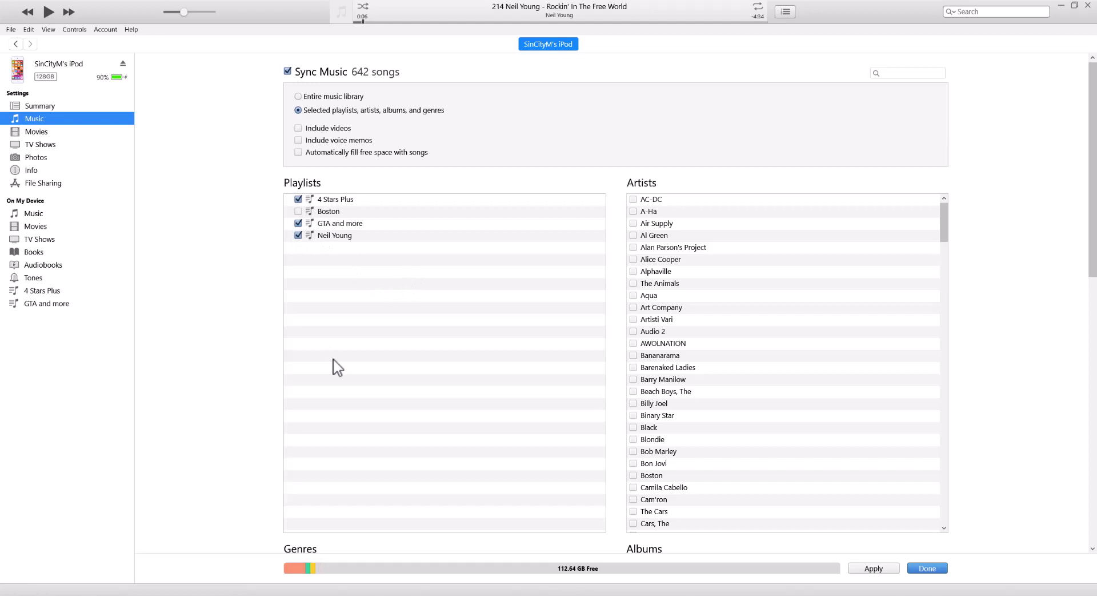
click(872, 568)
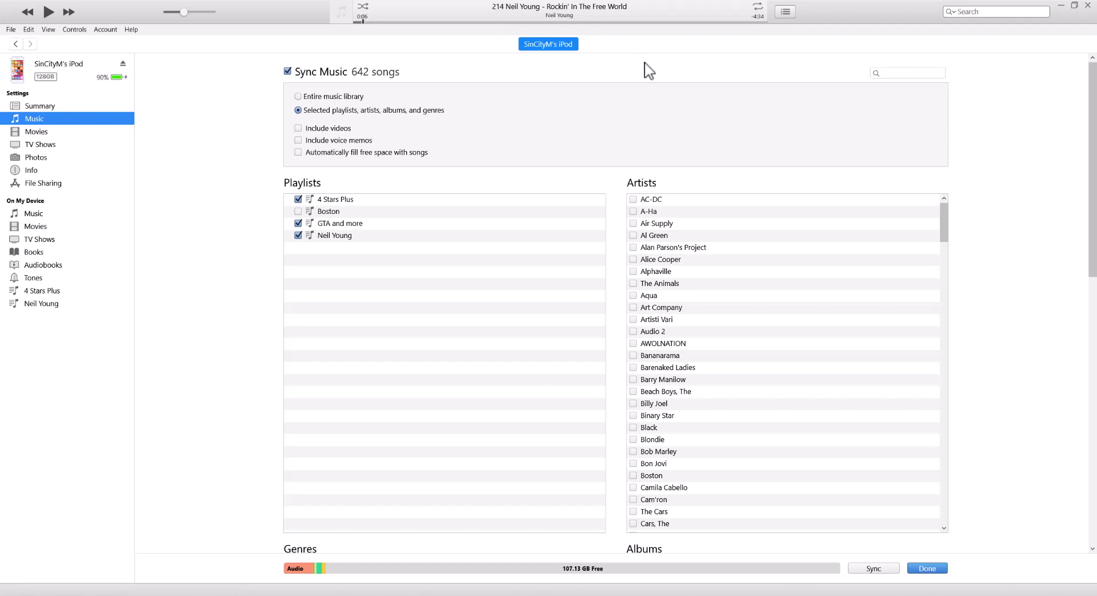
click(877, 567)
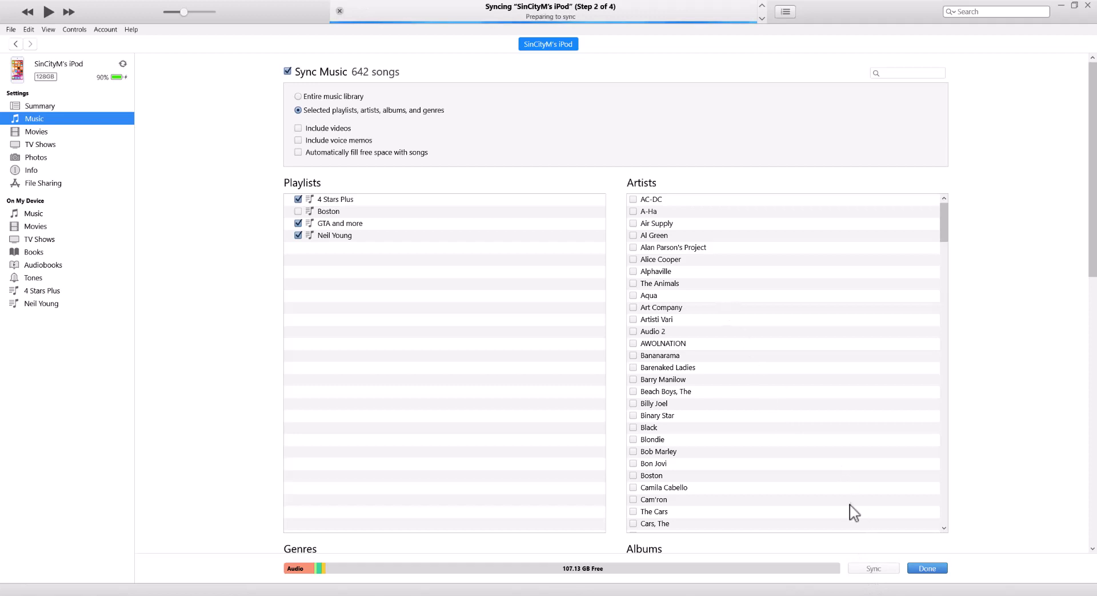